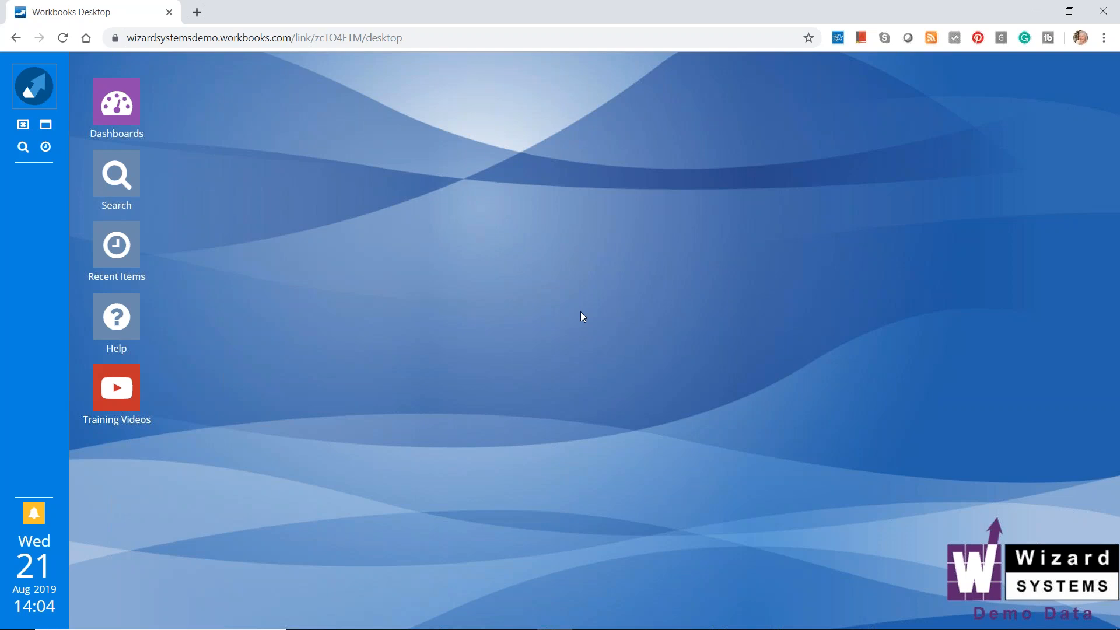
Create a new sales lead with only the person's name filled in, then save and close it.
{"action": "left_click", "coordinate": [42, 96]}
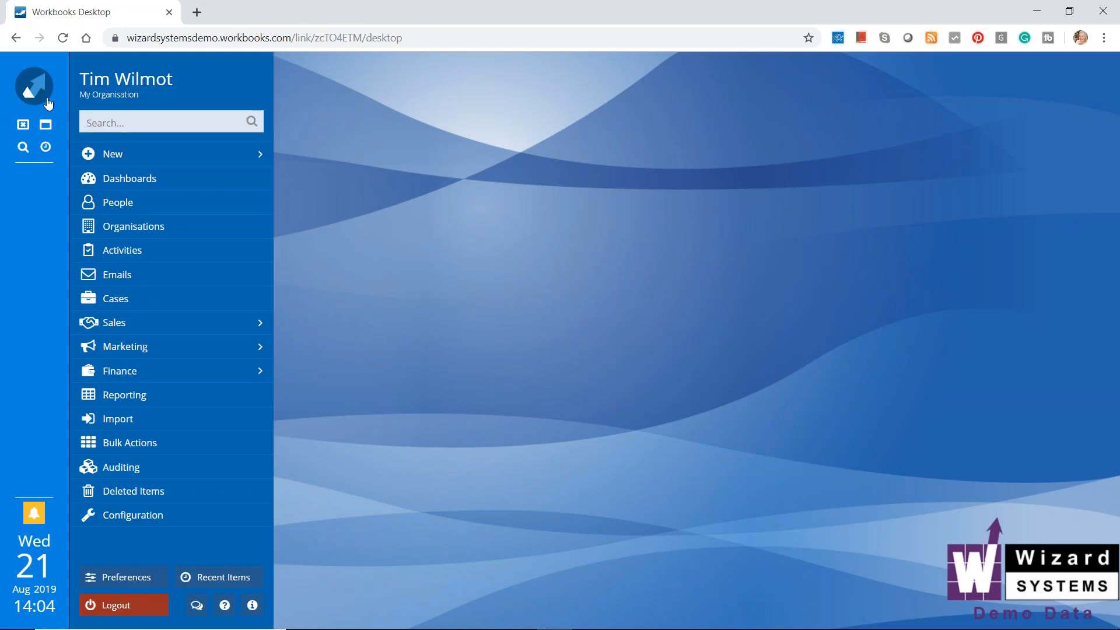
{"action": "mouse_move", "coordinate": [118, 157]}
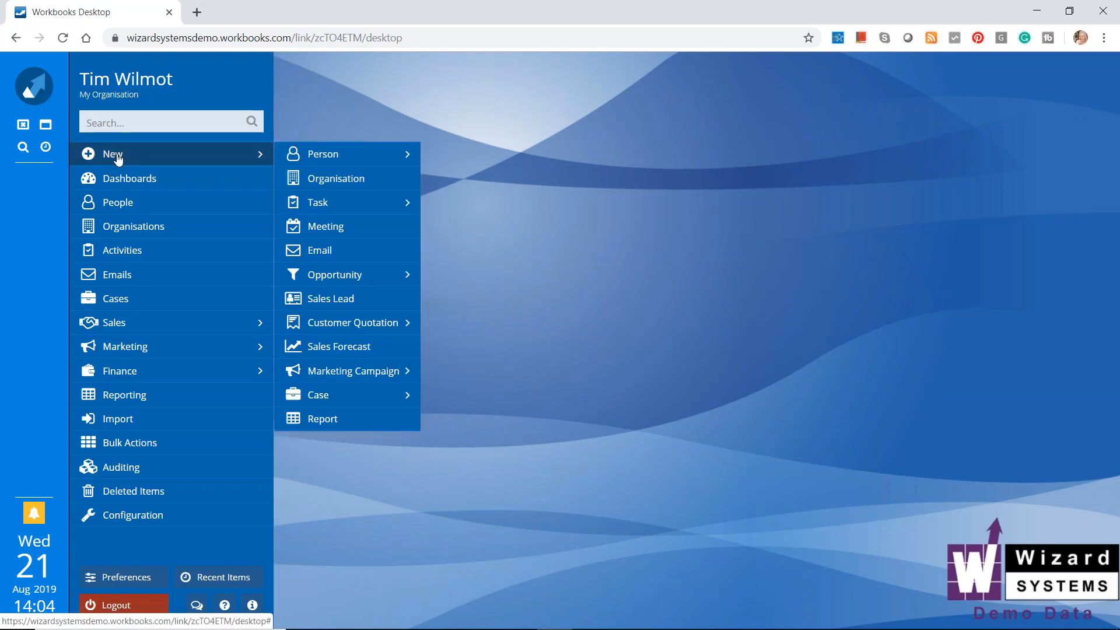
{"action": "mouse_move", "coordinate": [142, 327]}
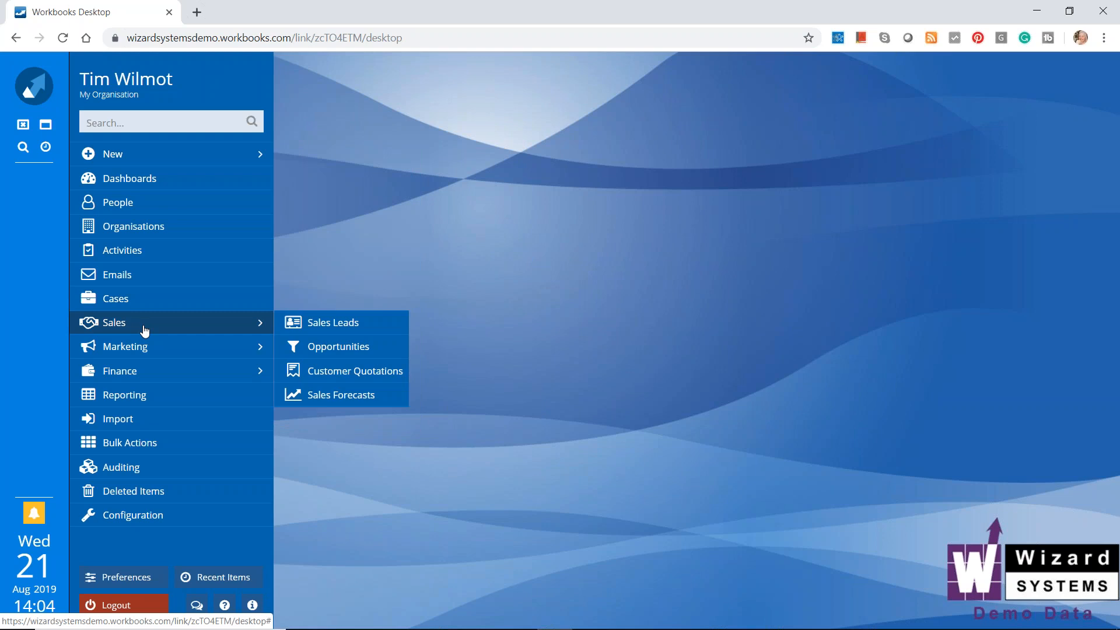
{"action": "left_click", "coordinate": [324, 333]}
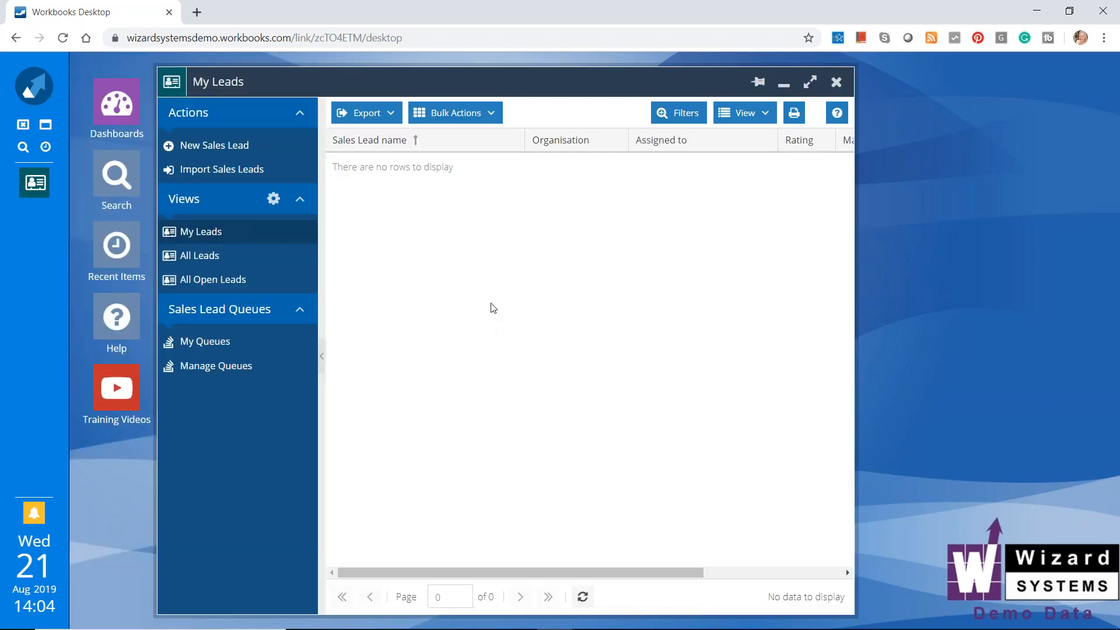
{"action": "left_click", "coordinate": [208, 146]}
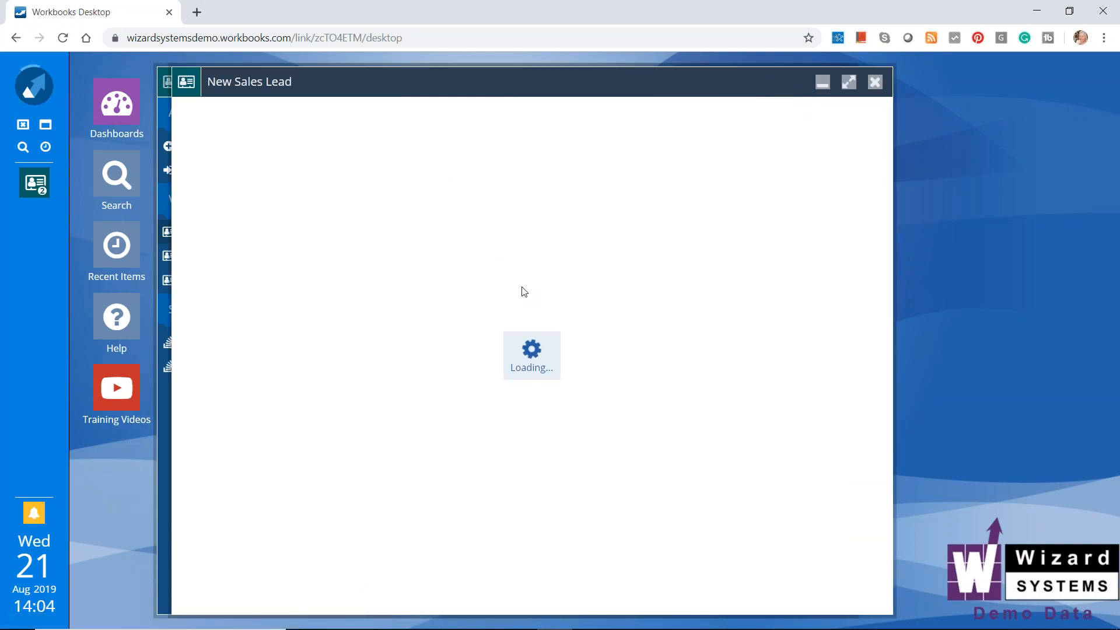
{"action": "left_click", "coordinate": [333, 239]}
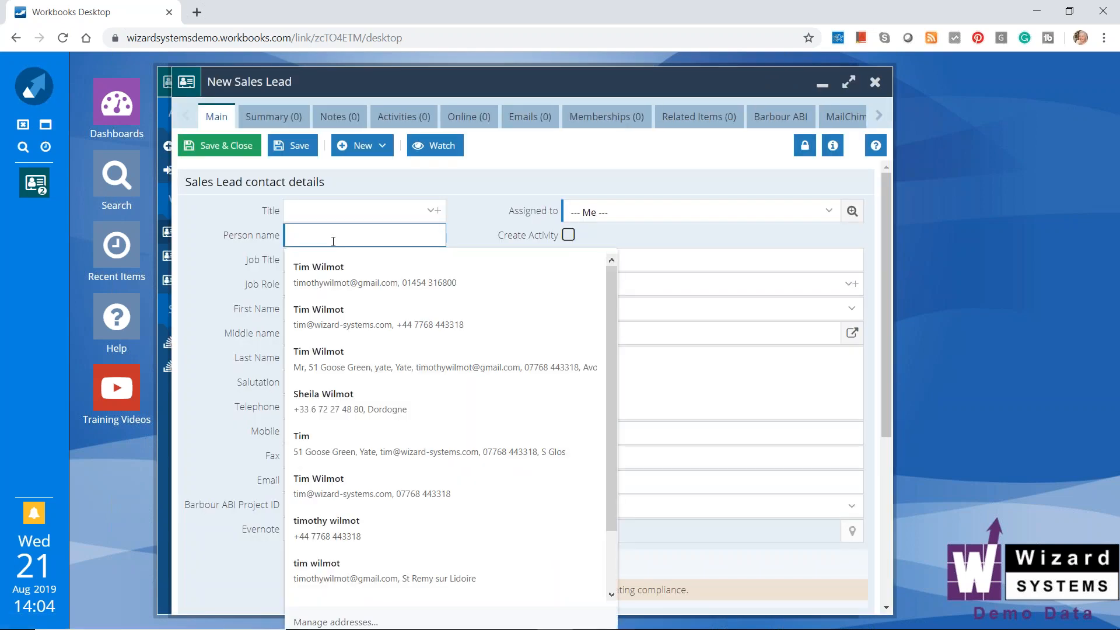
{"action": "type", "text": "Fred"}
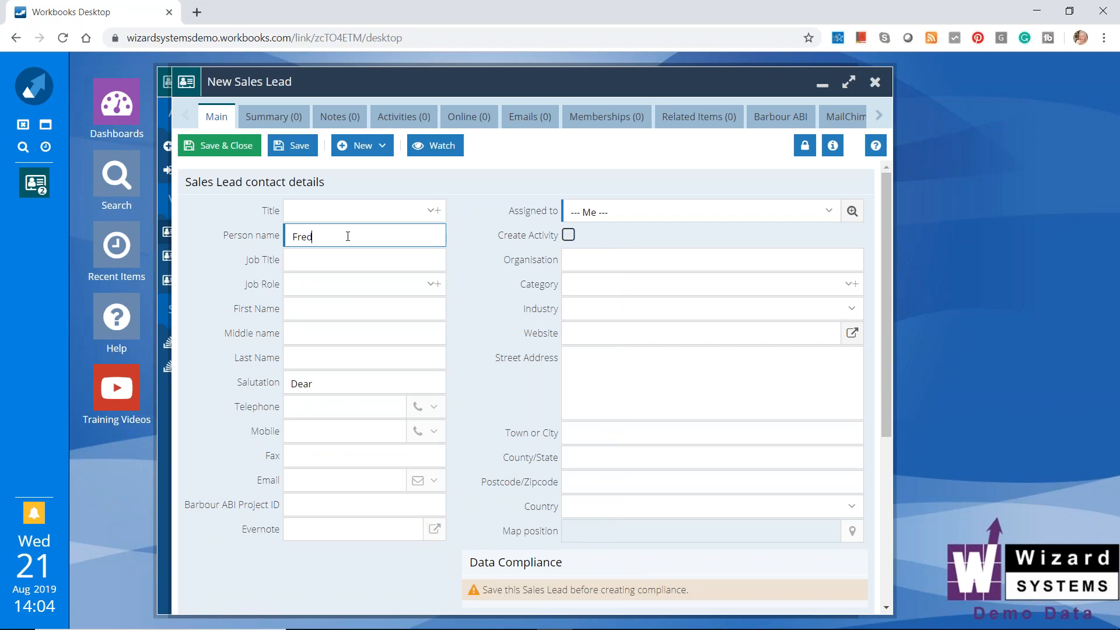
{"action": "type", "text": " Bloggs"}
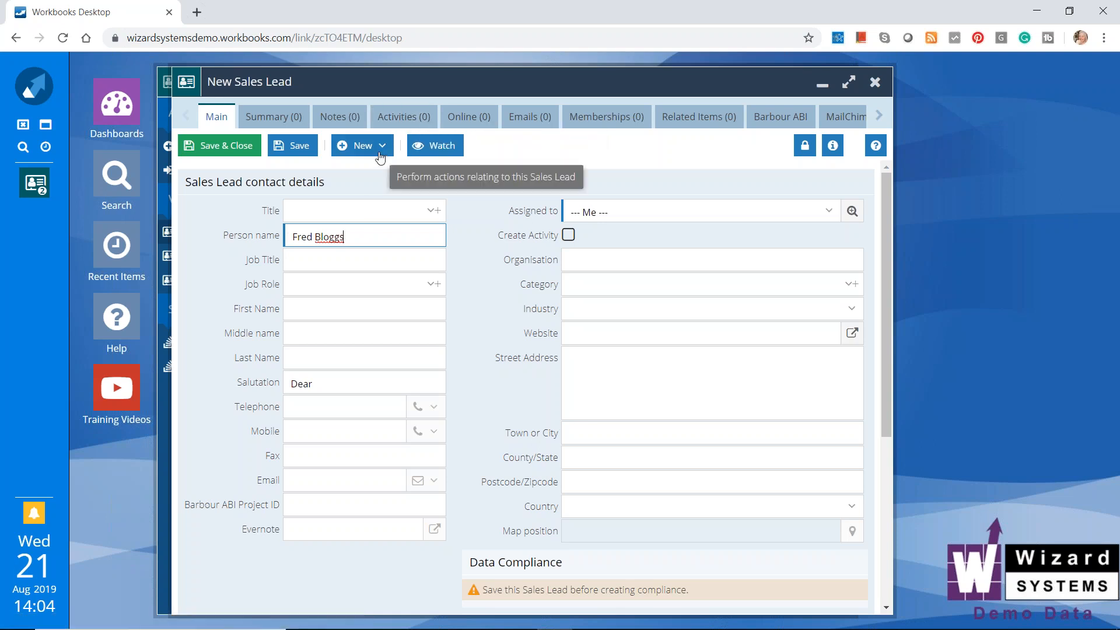
{"action": "left_click", "coordinate": [228, 148]}
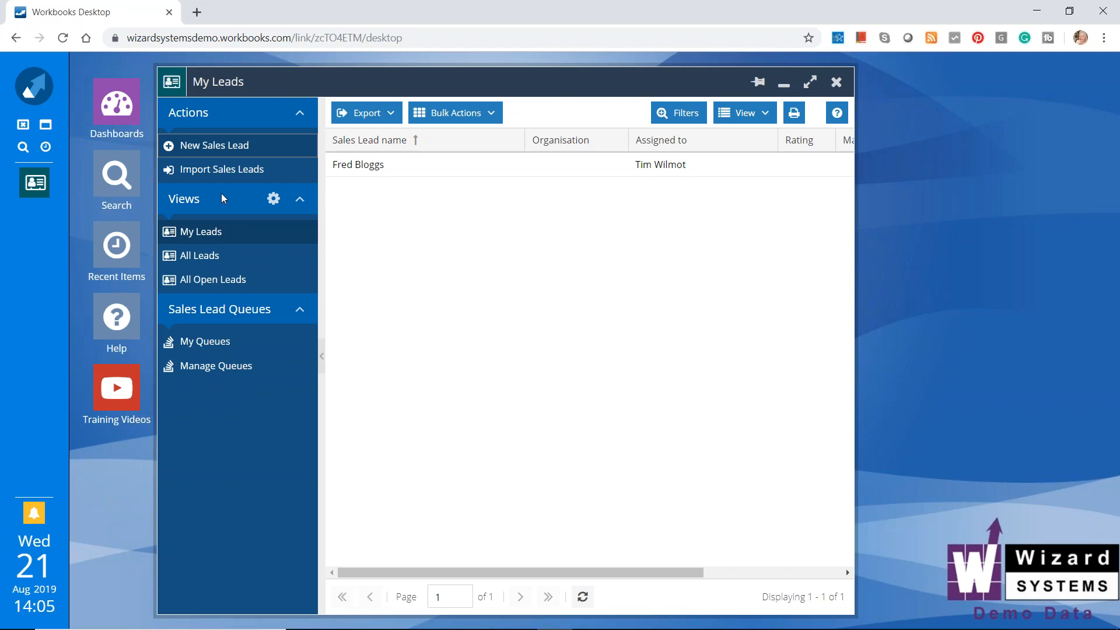
Open the saved report on chasing leads with no activity and show its "Todays Leads with no Activity" view.
{"action": "left_click", "coordinate": [40, 98]}
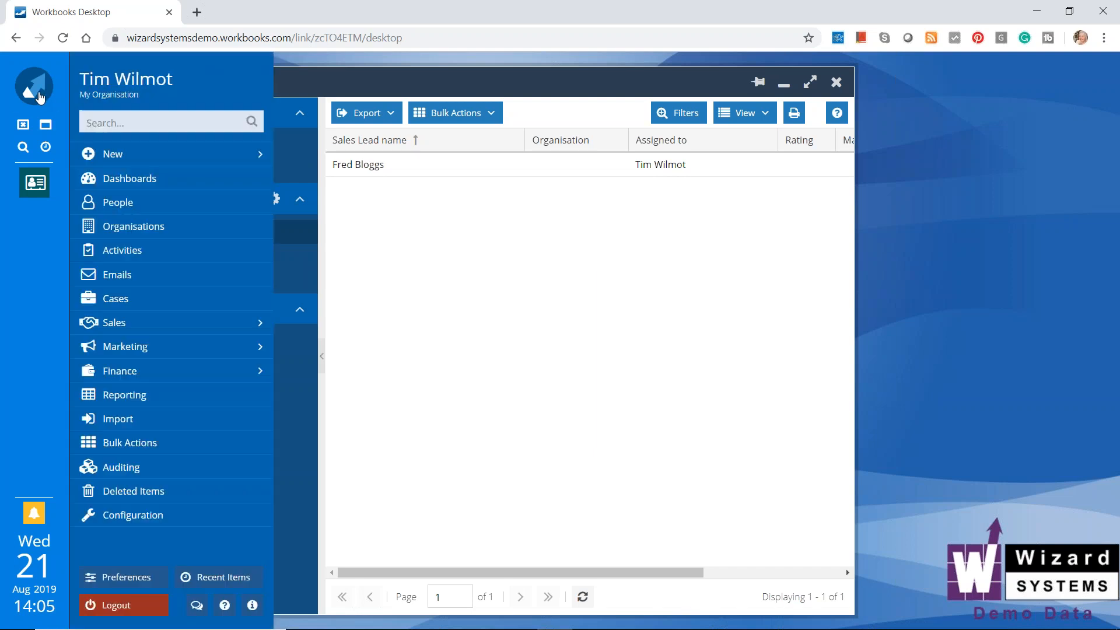
{"action": "left_click", "coordinate": [145, 396]}
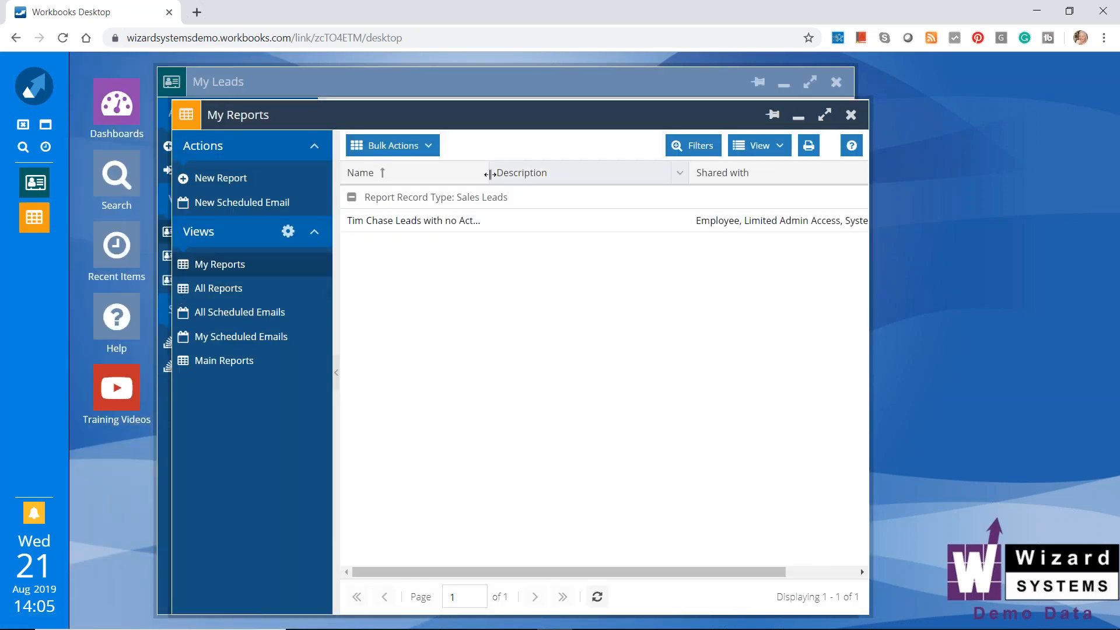
{"action": "left_click_drag", "start_coordinate": [490, 173], "coordinate": [557, 173]}
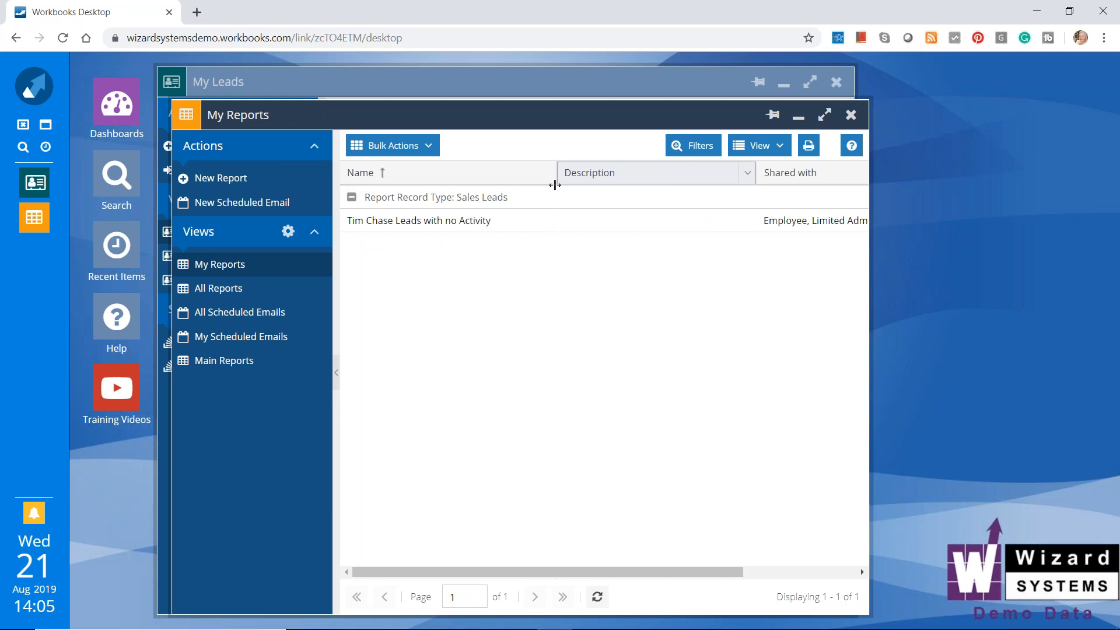
{"action": "left_click", "coordinate": [450, 226]}
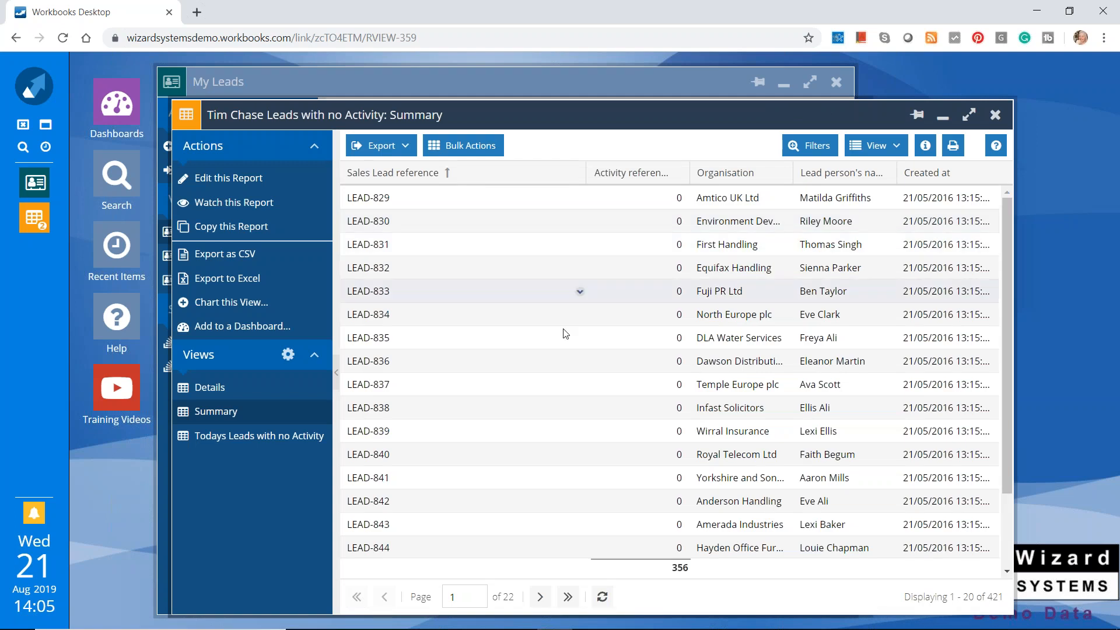
{"action": "left_click", "coordinate": [242, 442]}
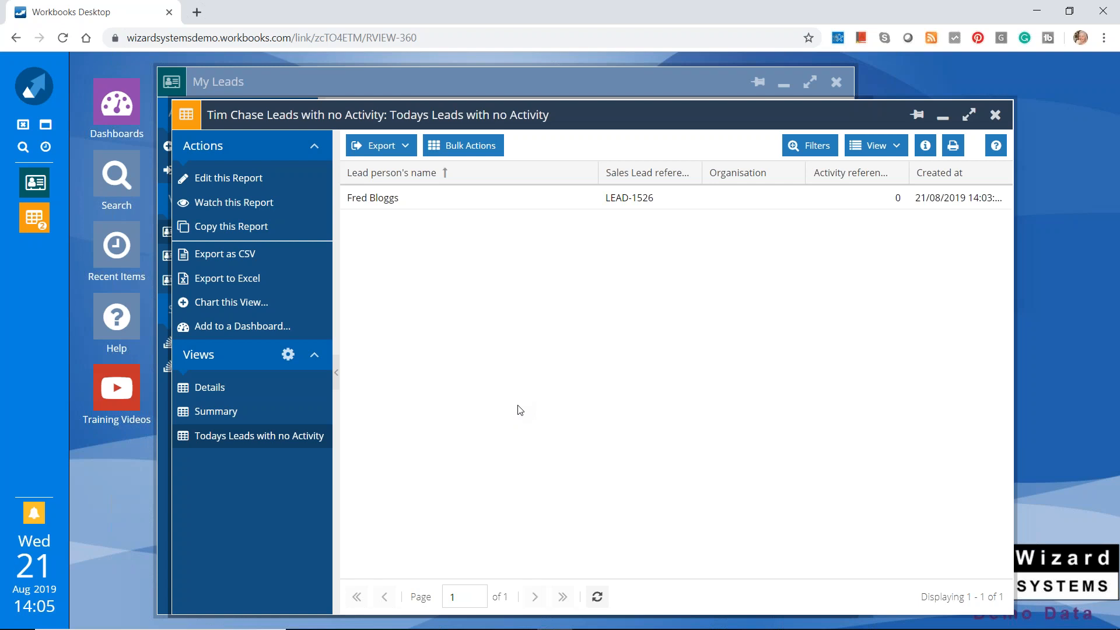
Set up a Create Tasks bulk action on the "Sales Lead reference (Sales Leads)" report column, using the Phone Call record template.
{"action": "left_click", "coordinate": [473, 150]}
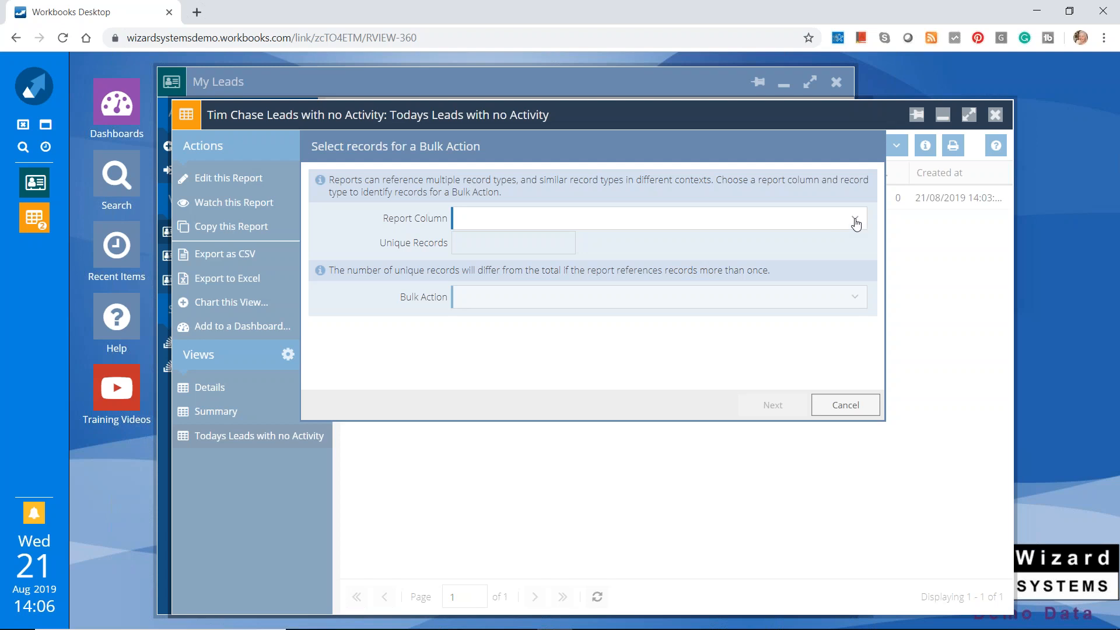
{"action": "left_click", "coordinate": [854, 221]}
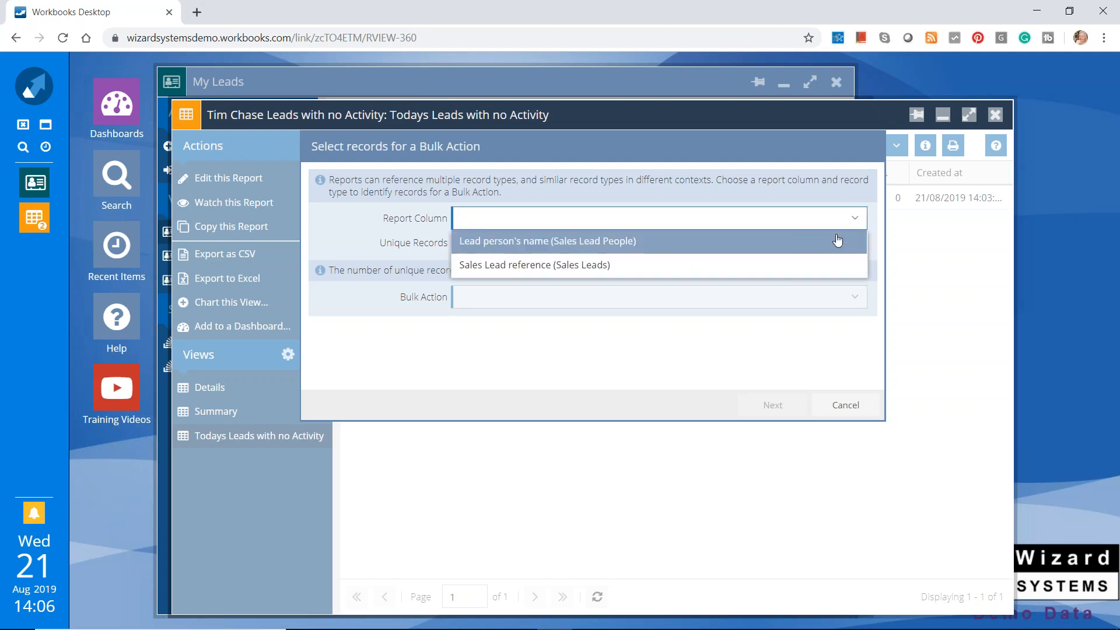
{"action": "left_click", "coordinate": [823, 266]}
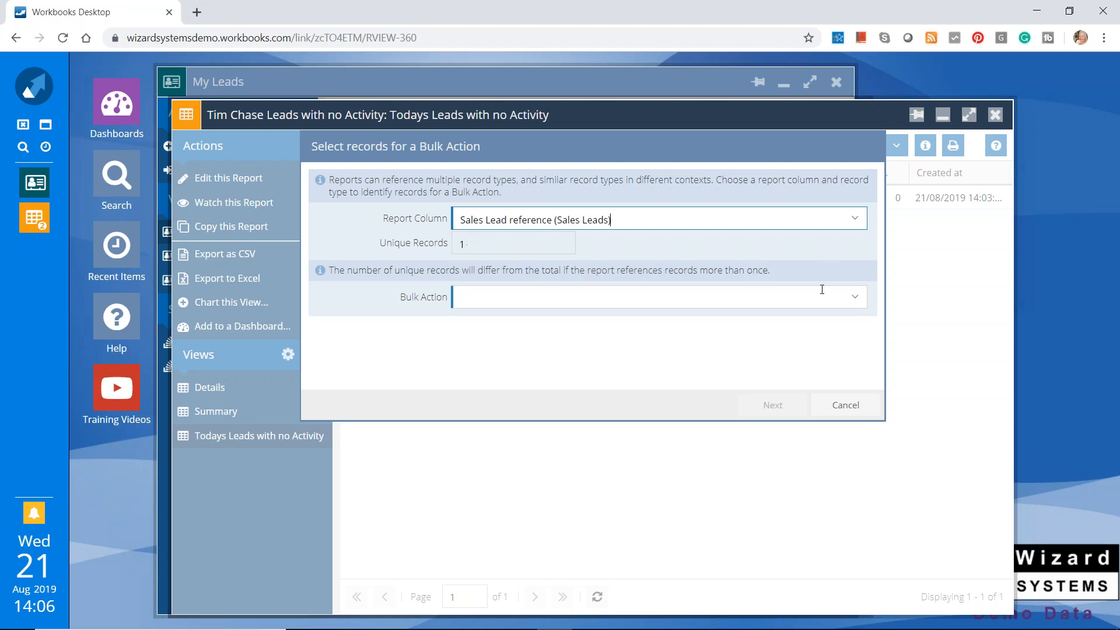
{"action": "left_click", "coordinate": [854, 298]}
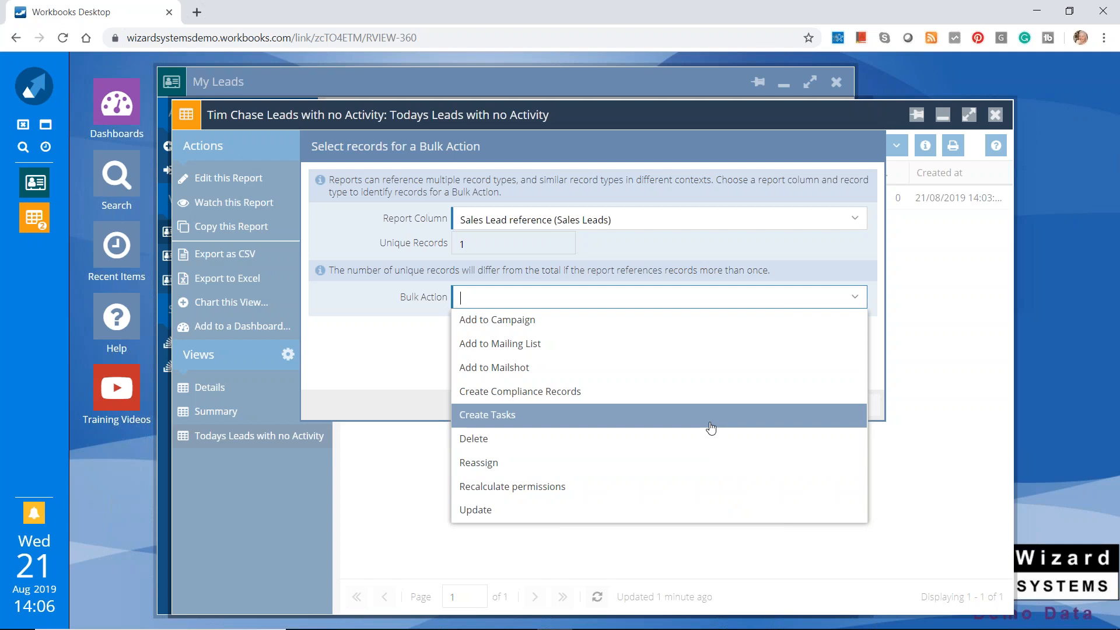
{"action": "left_click", "coordinate": [711, 427]}
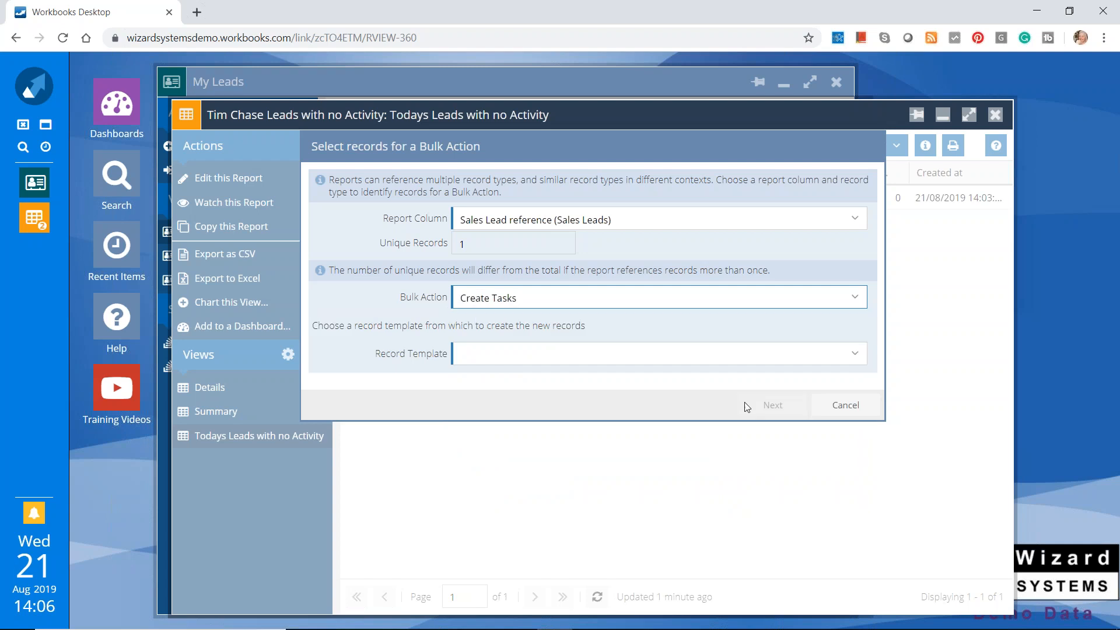
{"action": "left_click", "coordinate": [855, 356]}
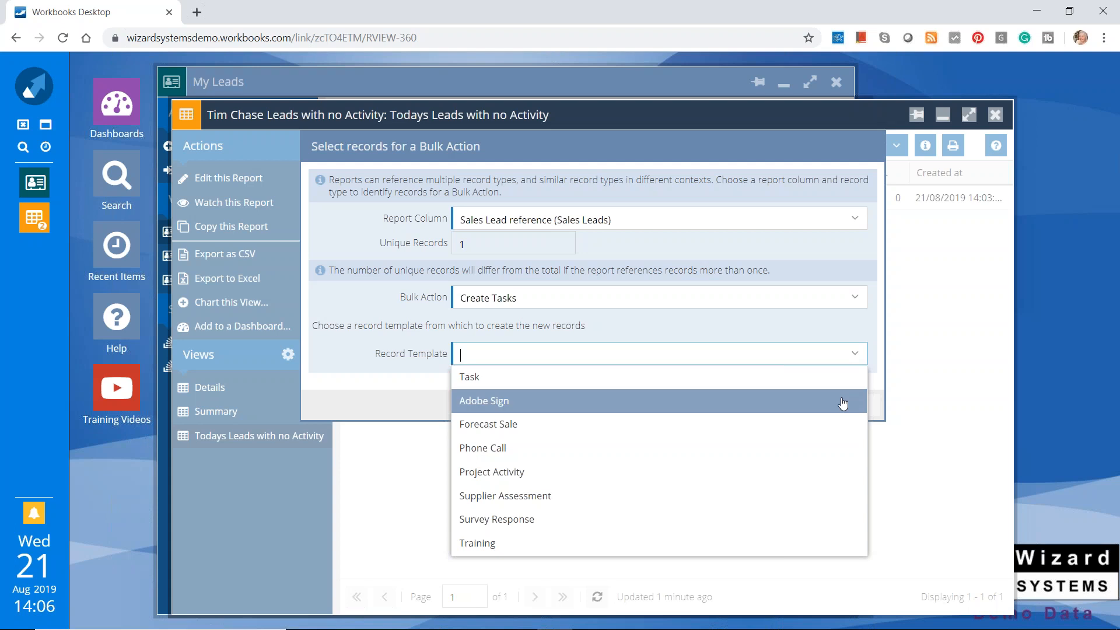
{"action": "left_click", "coordinate": [835, 448]}
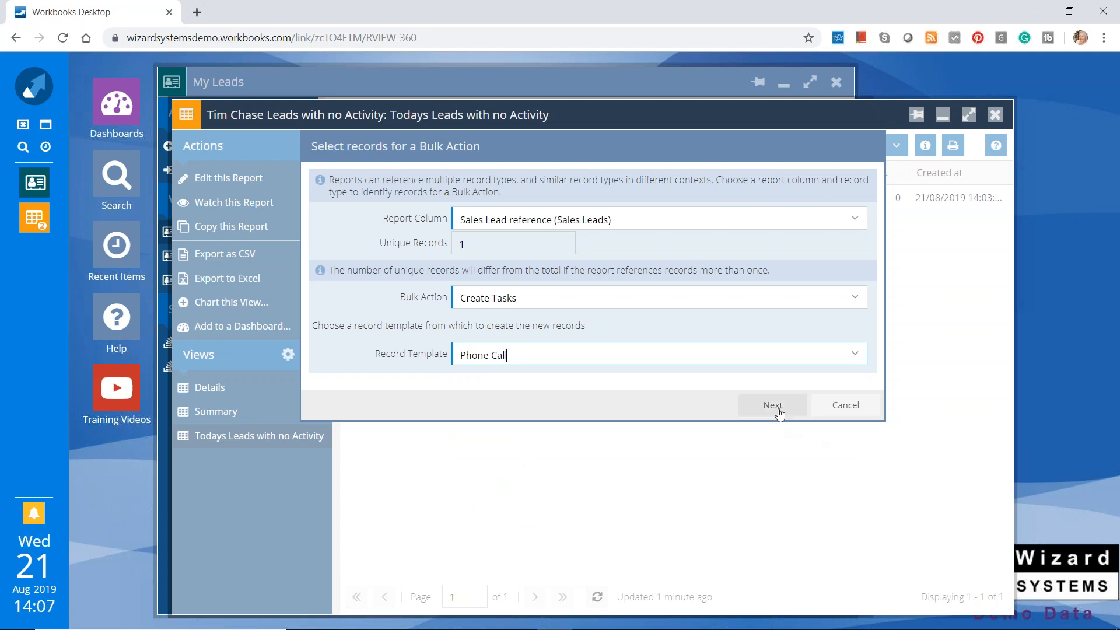
{"action": "left_click", "coordinate": [778, 408]}
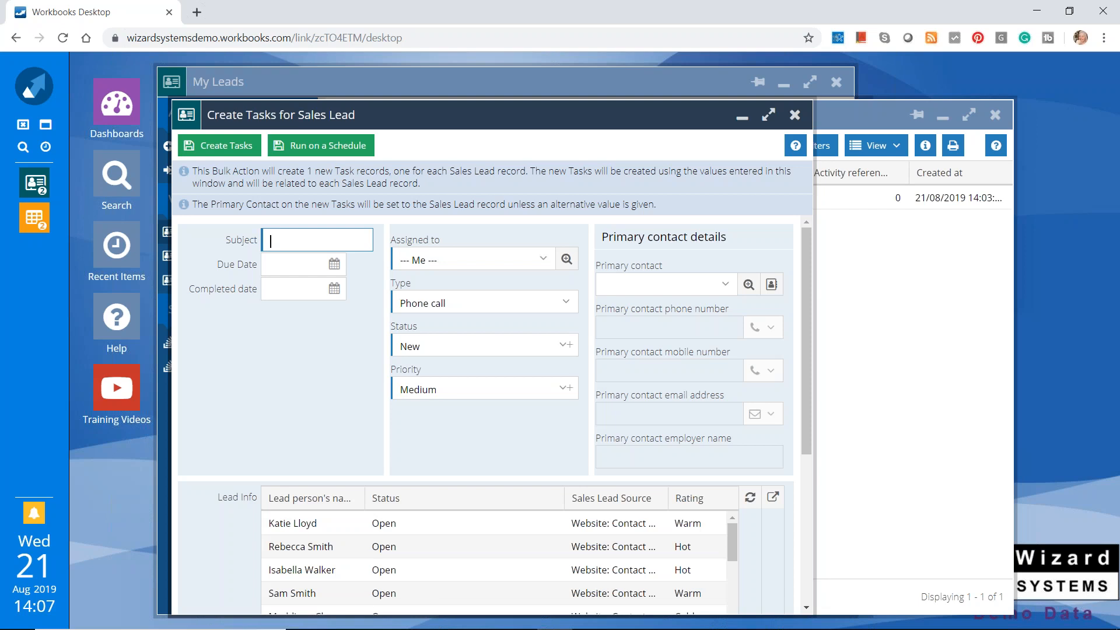
Give the phone call tasks the subject "Chase new lead" and assign them to the first individual user listed after the queues.
{"action": "type", "text": "Chase new lead"}
{"action": "left_click", "coordinate": [545, 259]}
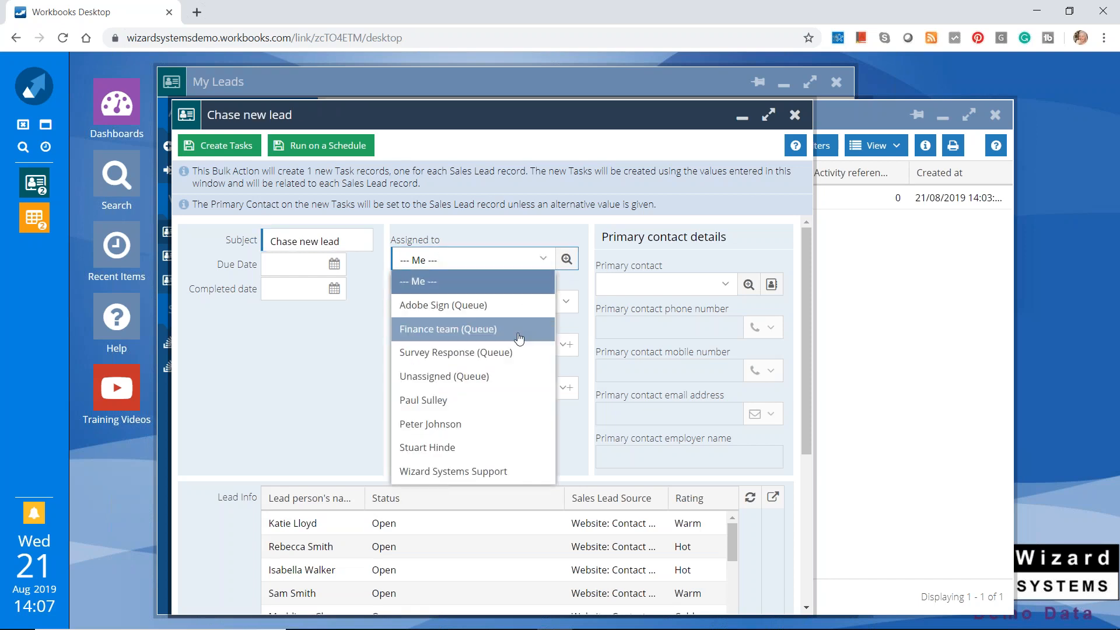
{"action": "left_click", "coordinate": [500, 400]}
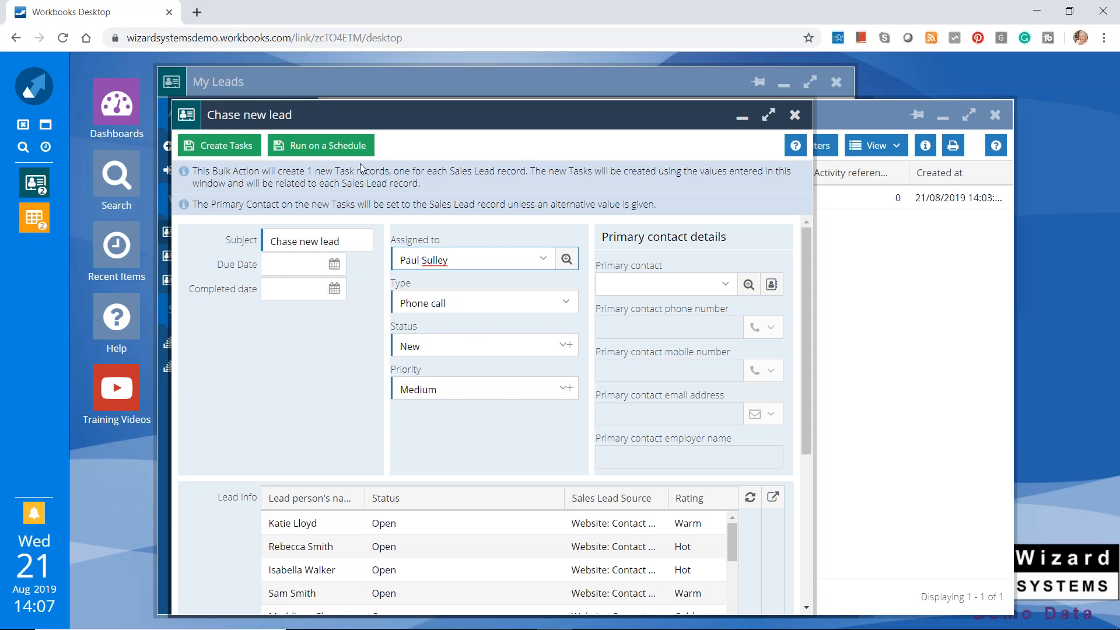
Put the task creation on a schedule named "Chase New leads", keep the default timing, and save and close it.
{"action": "left_click", "coordinate": [323, 153]}
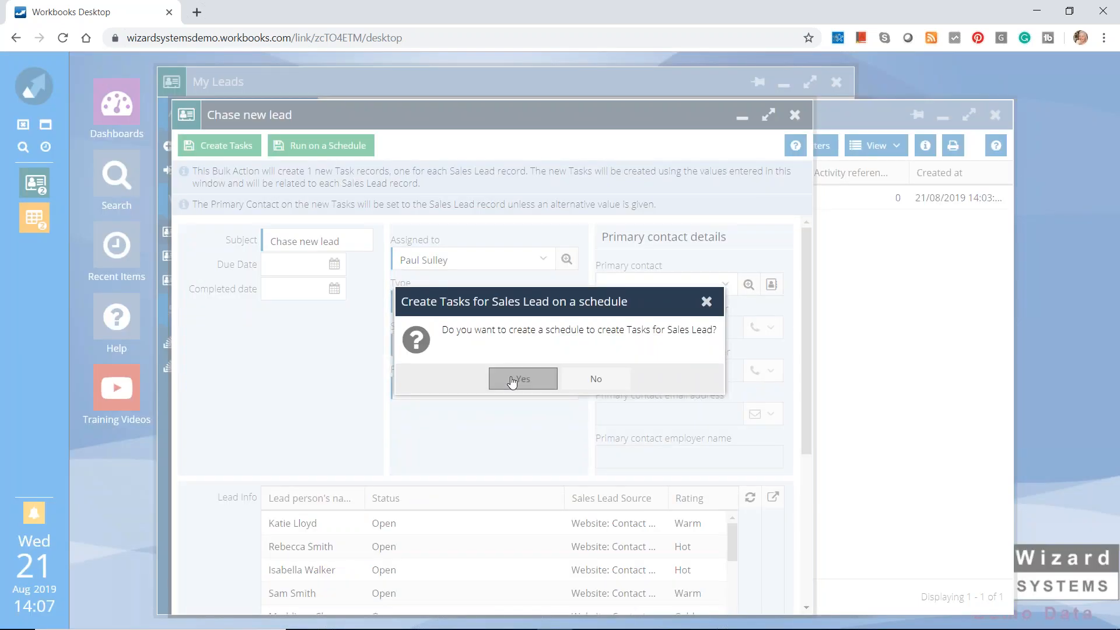
{"action": "left_click", "coordinate": [512, 380]}
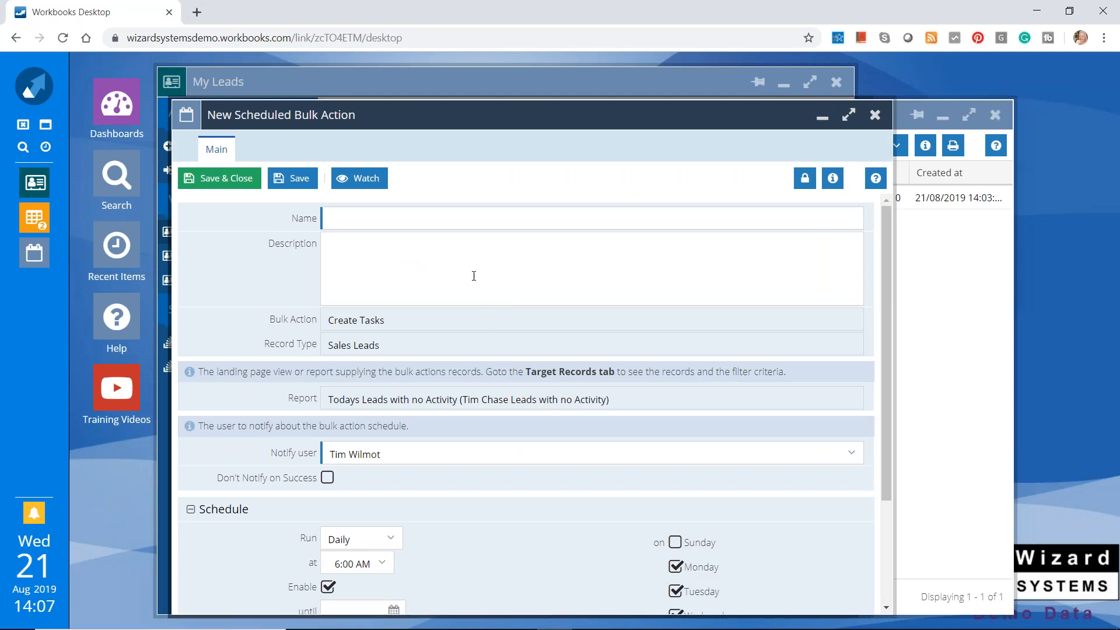
{"action": "left_click", "coordinate": [364, 218]}
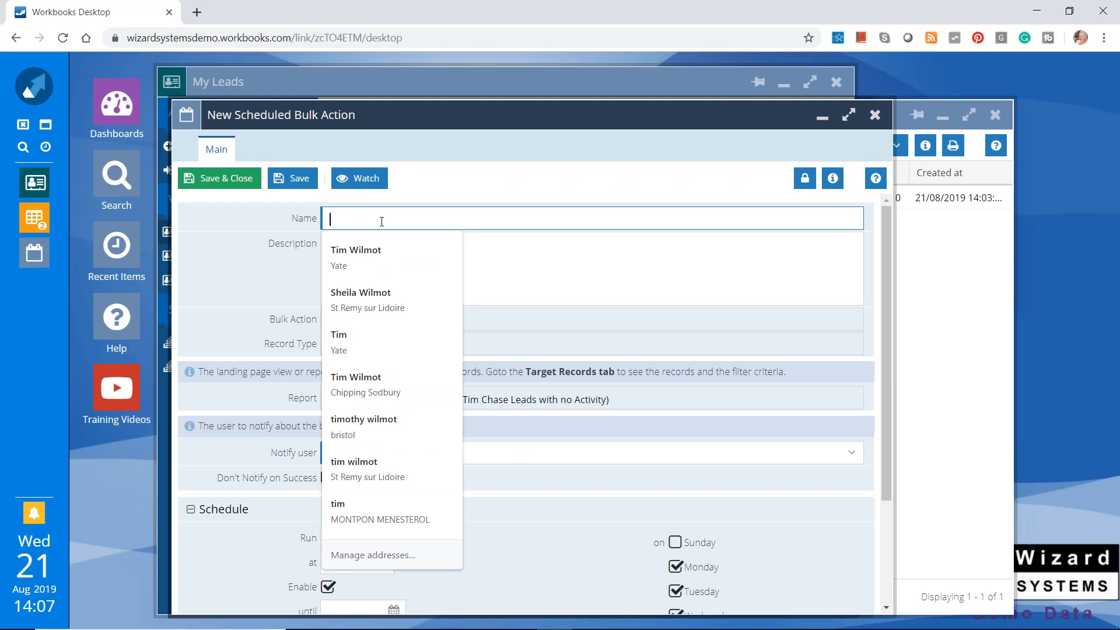
{"action": "type", "text": "Chase"}
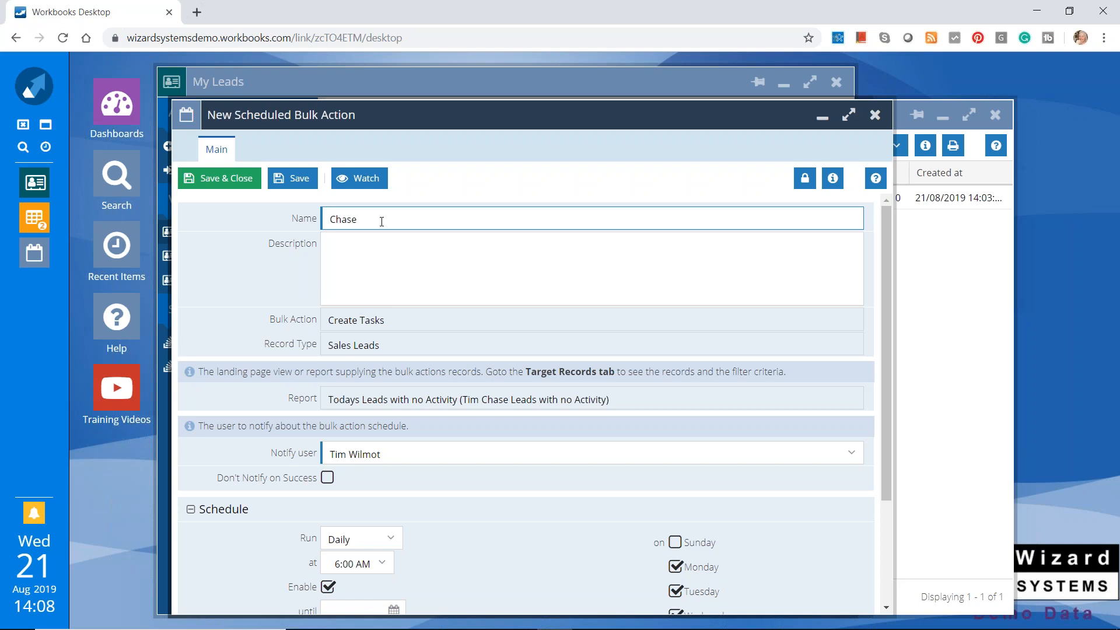
{"action": "type", "text": "New Leads"}
{"action": "scroll", "coordinate": [449, 265], "scroll_direction": "down", "scroll_amount": 3}
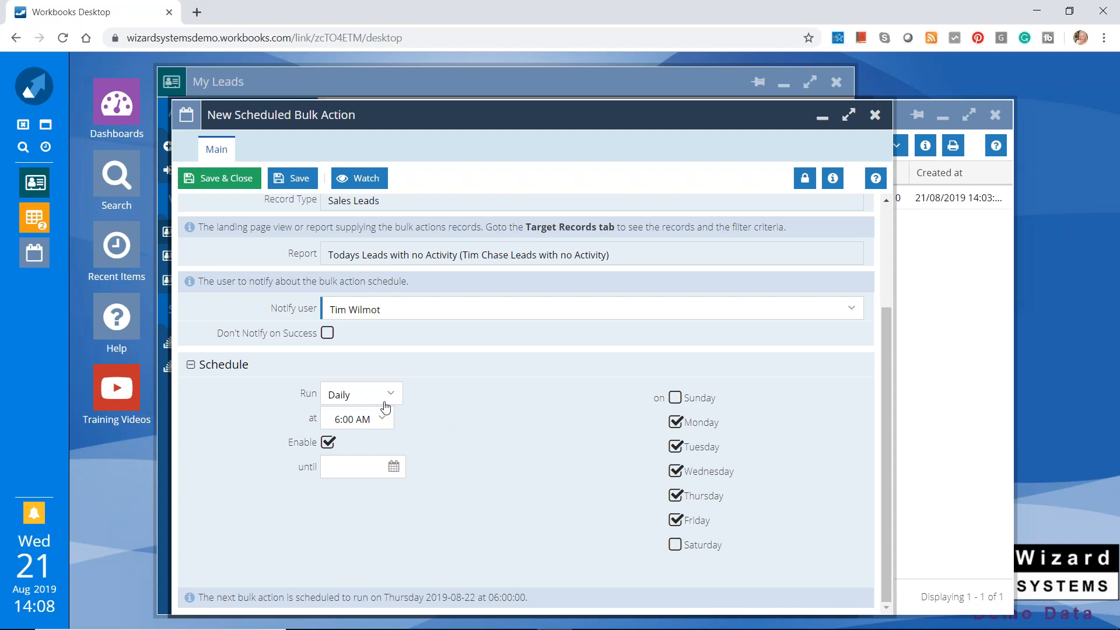
{"action": "left_click", "coordinate": [236, 178]}
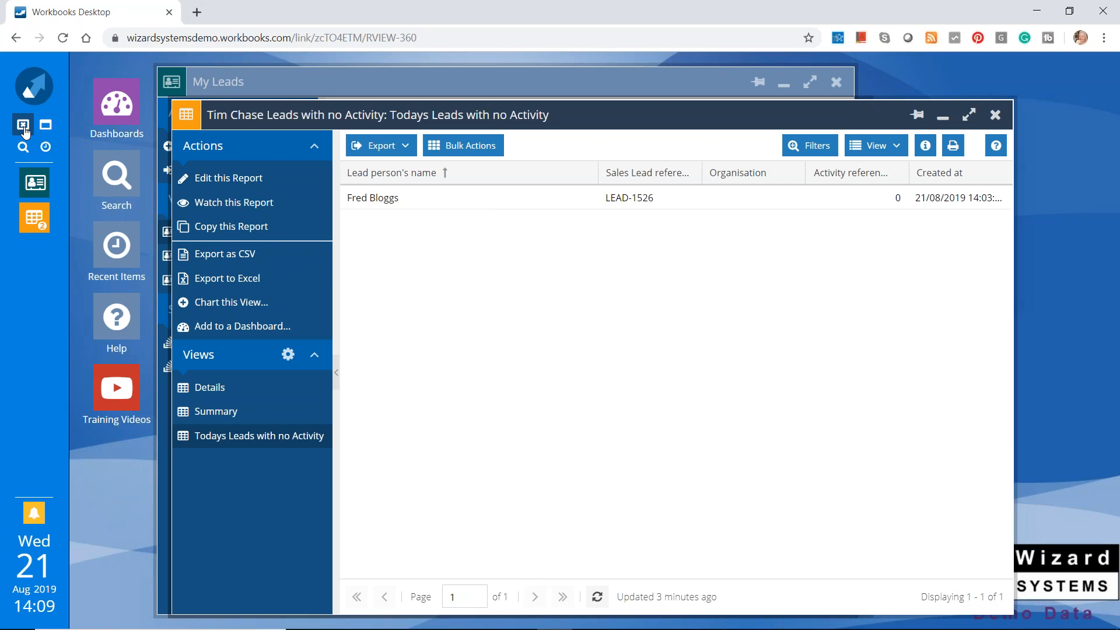
Close all open windows and open the "Chase New leads" record from My Scheduled Bulk Actions.
{"action": "left_click", "coordinate": [23, 126]}
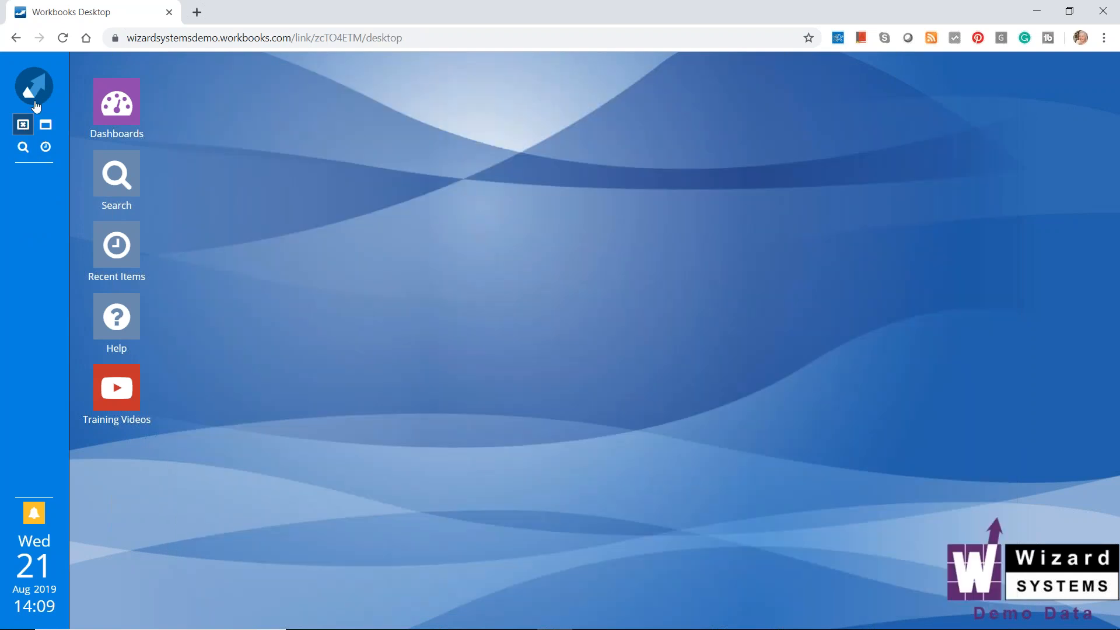
{"action": "left_click", "coordinate": [38, 101]}
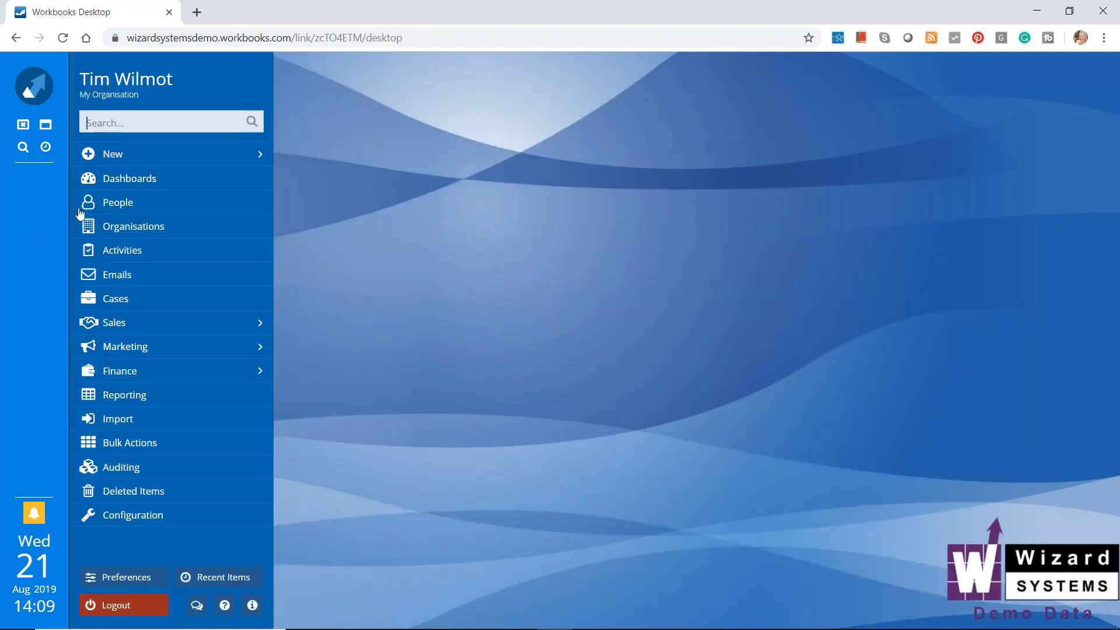
{"action": "left_click", "coordinate": [162, 442]}
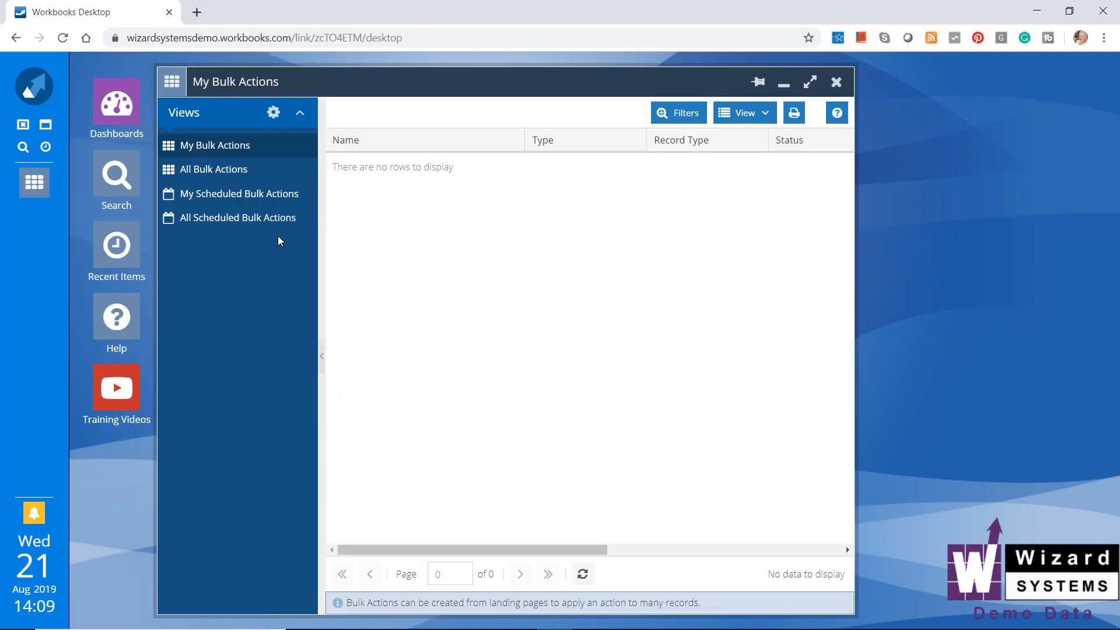
{"action": "left_click", "coordinate": [280, 202]}
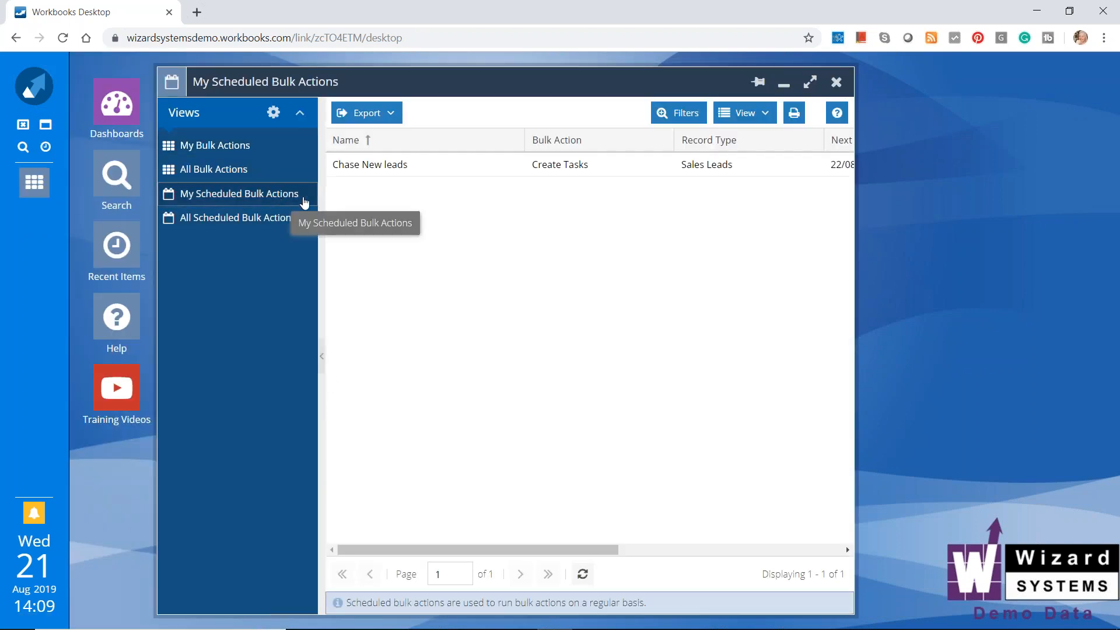
{"action": "left_click", "coordinate": [398, 169]}
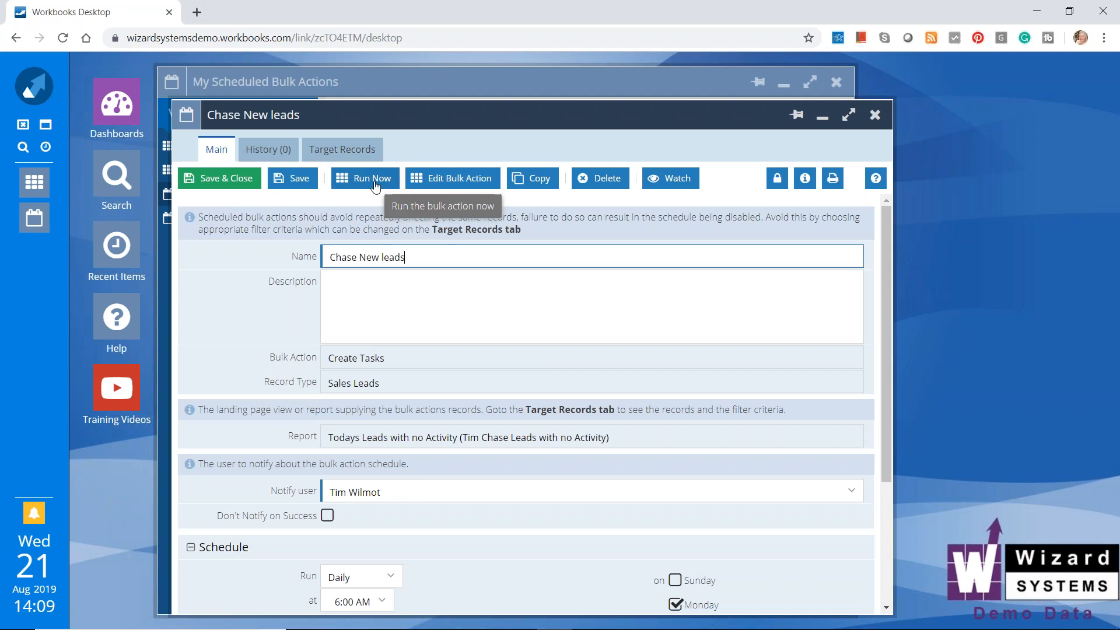
Run the "Chase New leads" scheduled bulk action immediately, and save and close its record.
{"action": "left_click", "coordinate": [375, 180]}
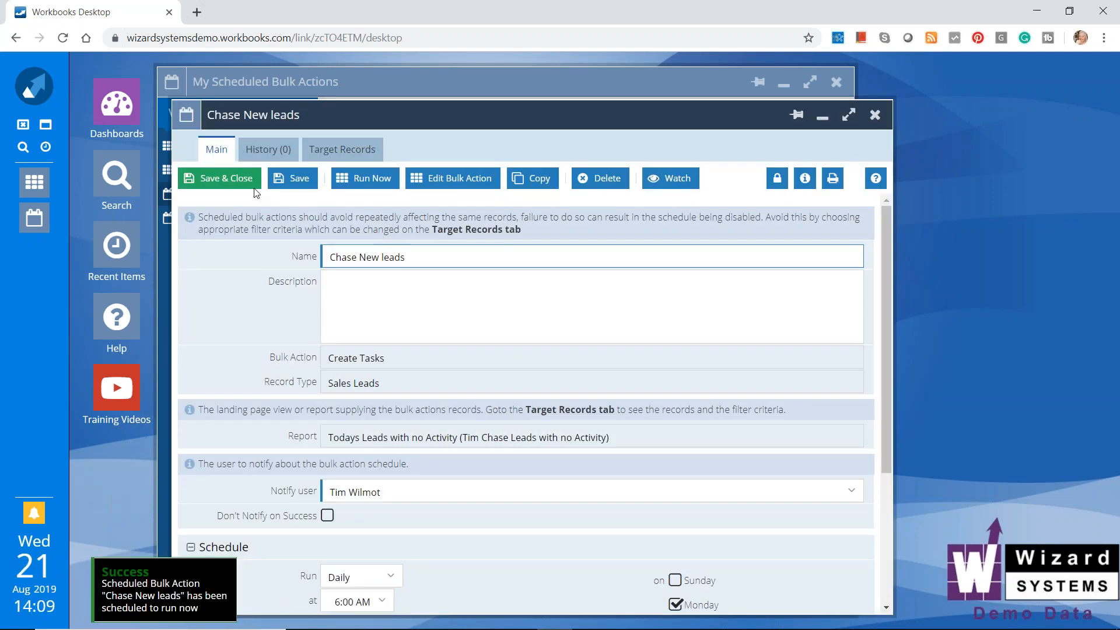
{"action": "left_click", "coordinate": [247, 184]}
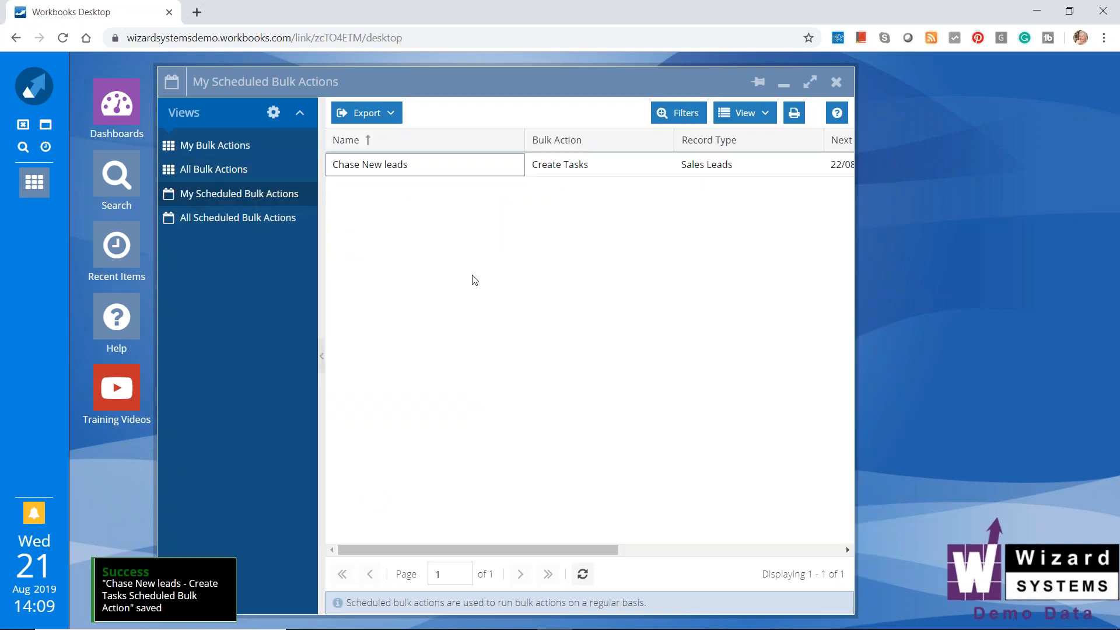
{"action": "left_click", "coordinate": [473, 281]}
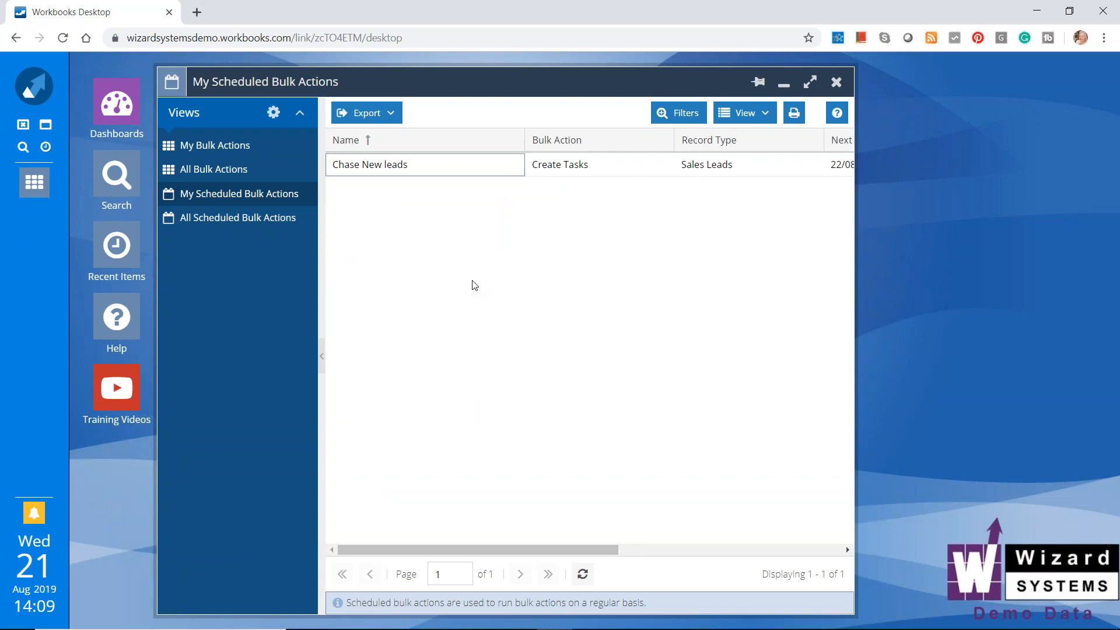
Open the most recently visited sales lead from Recent Items and check its activities for the phone call task.
{"action": "left_click", "coordinate": [46, 148]}
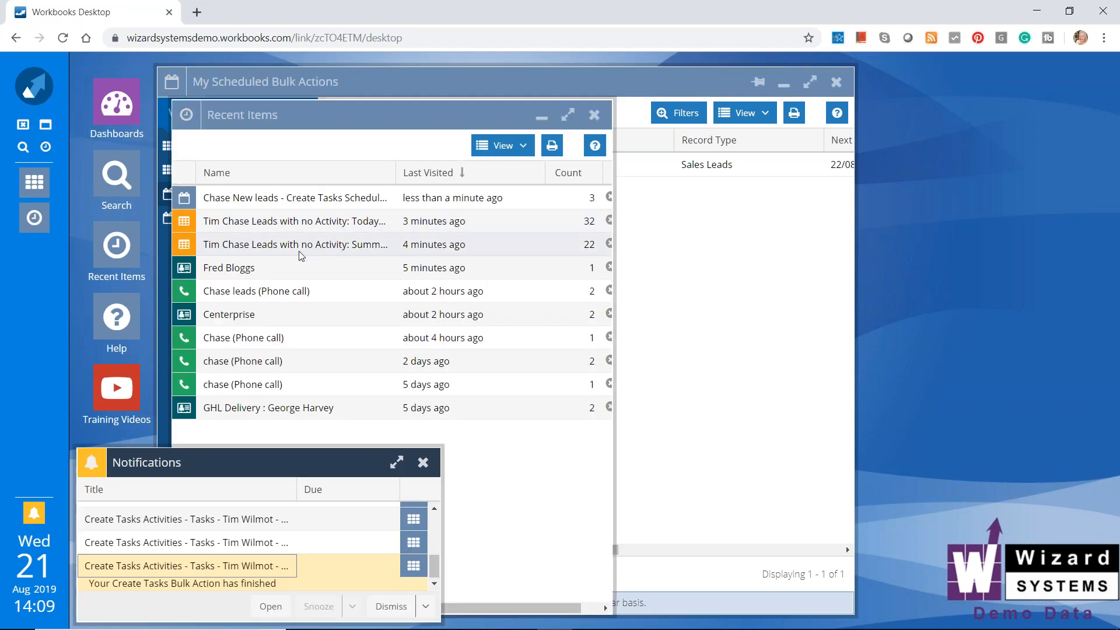
{"action": "left_click", "coordinate": [248, 268]}
{"action": "left_click", "coordinate": [276, 268]}
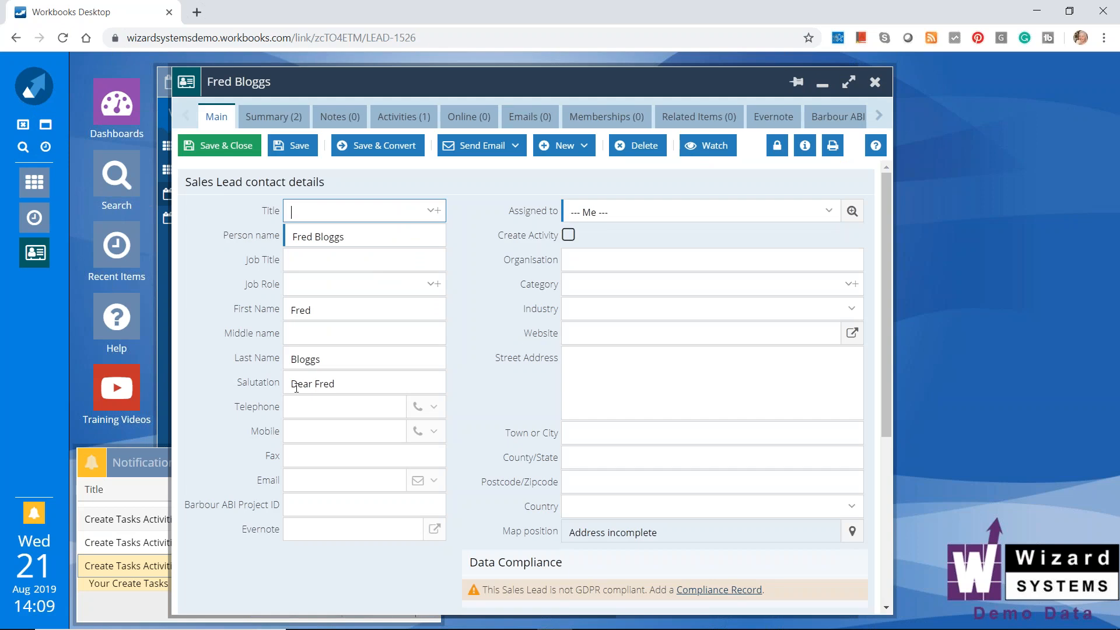
{"action": "left_click", "coordinate": [398, 119]}
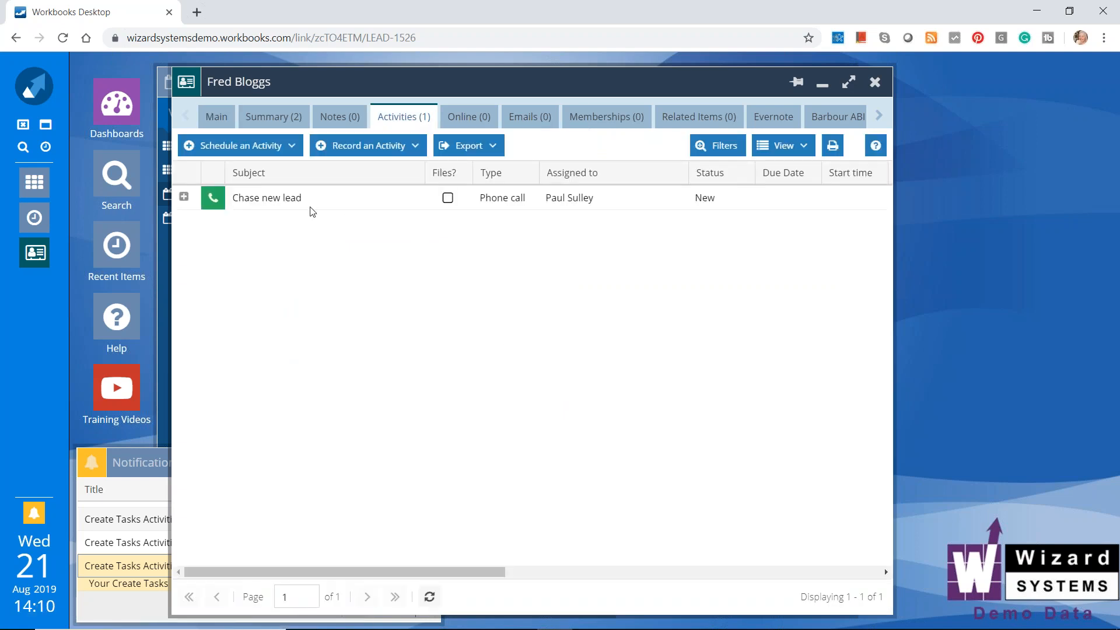